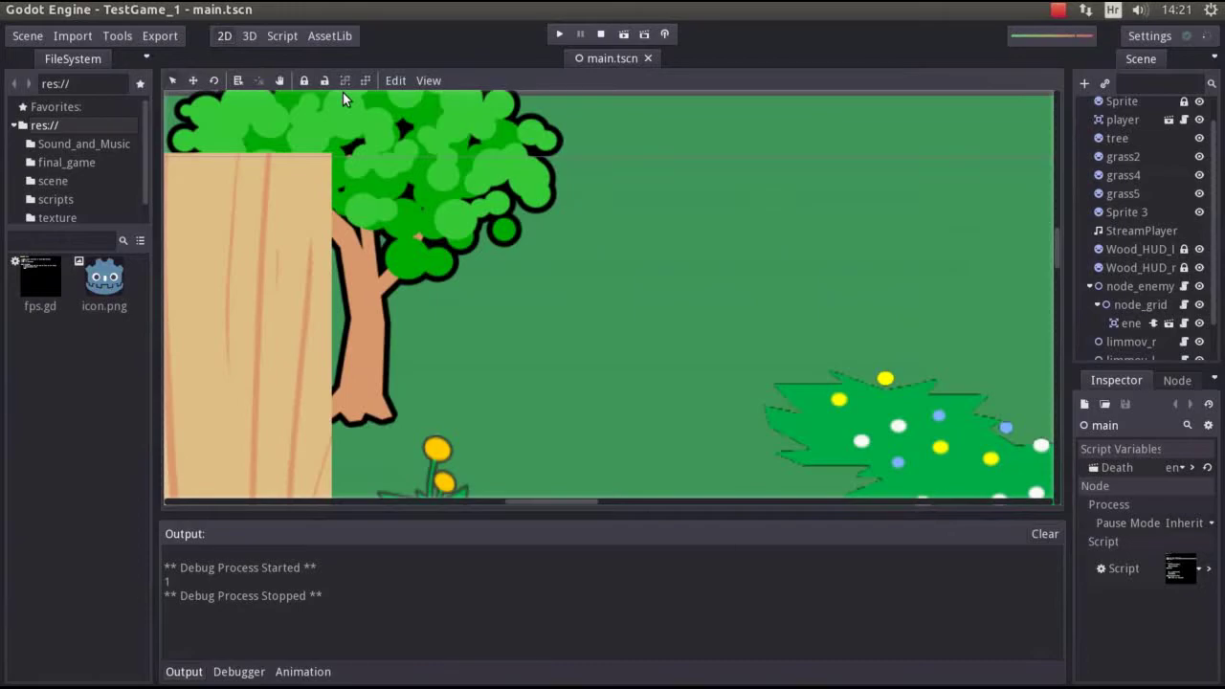
Save the main scene and run the project with F5 to show the caveman and goblin
key(F5)
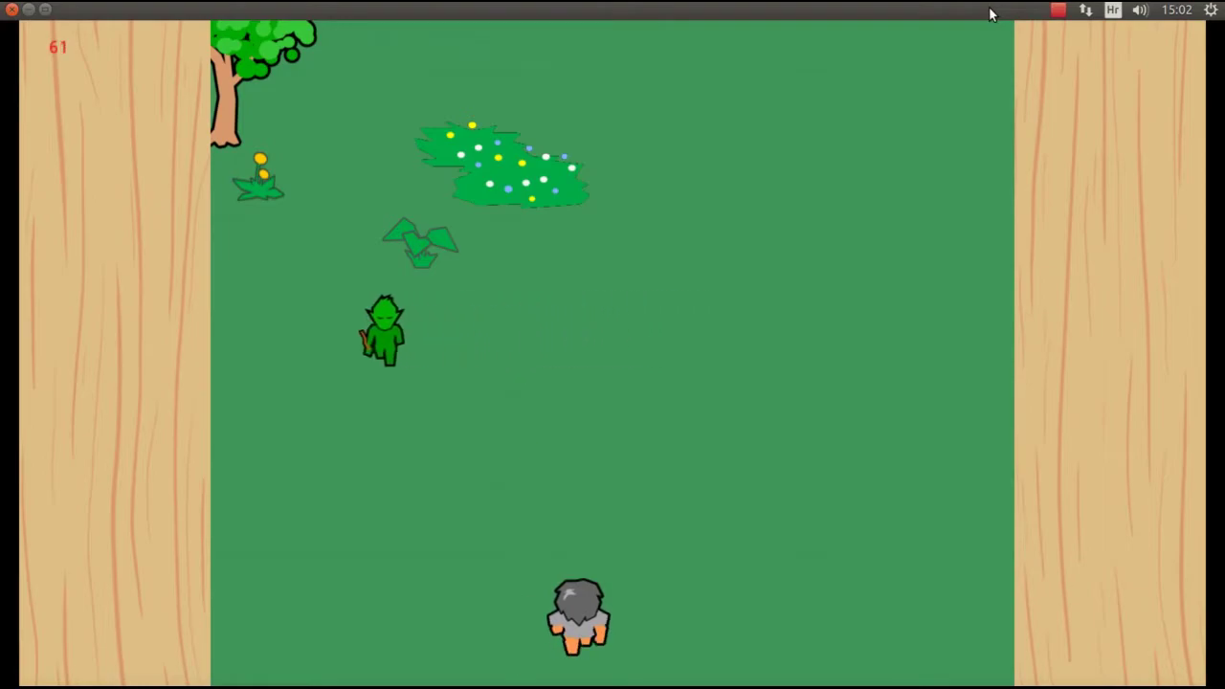
Shuffle the caveman back and forth with quick left and right steps
key(Right)
key(Left)
key(Right)
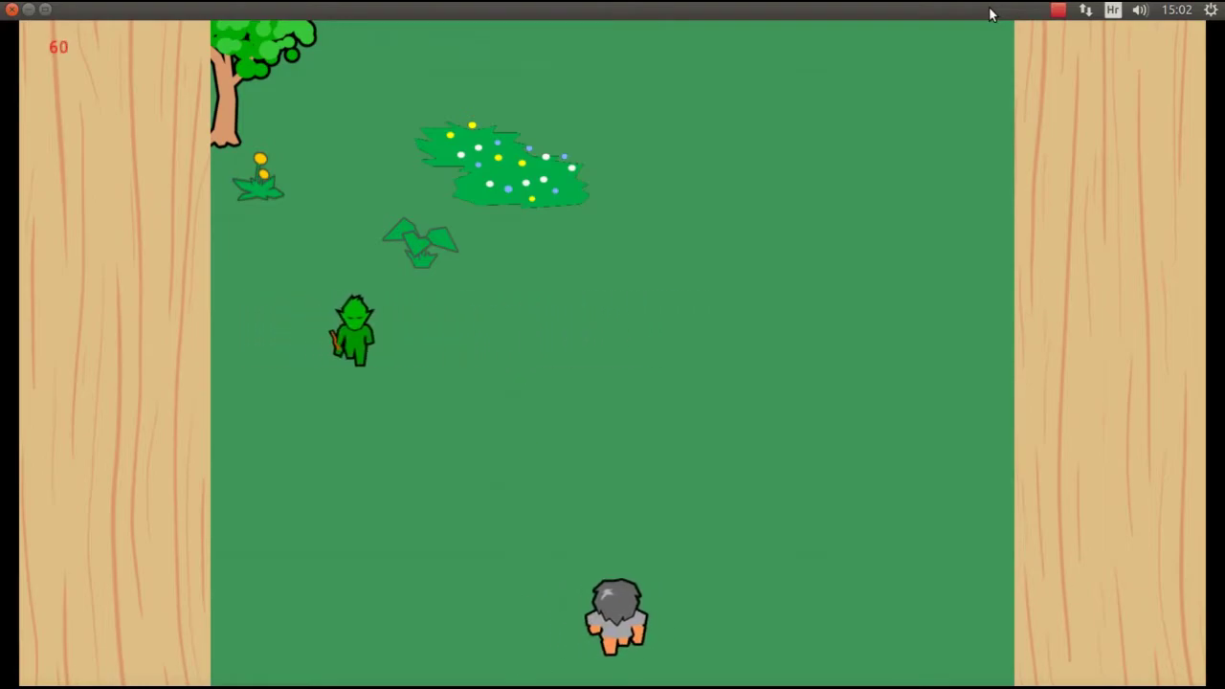
key(Left)
key(Right)
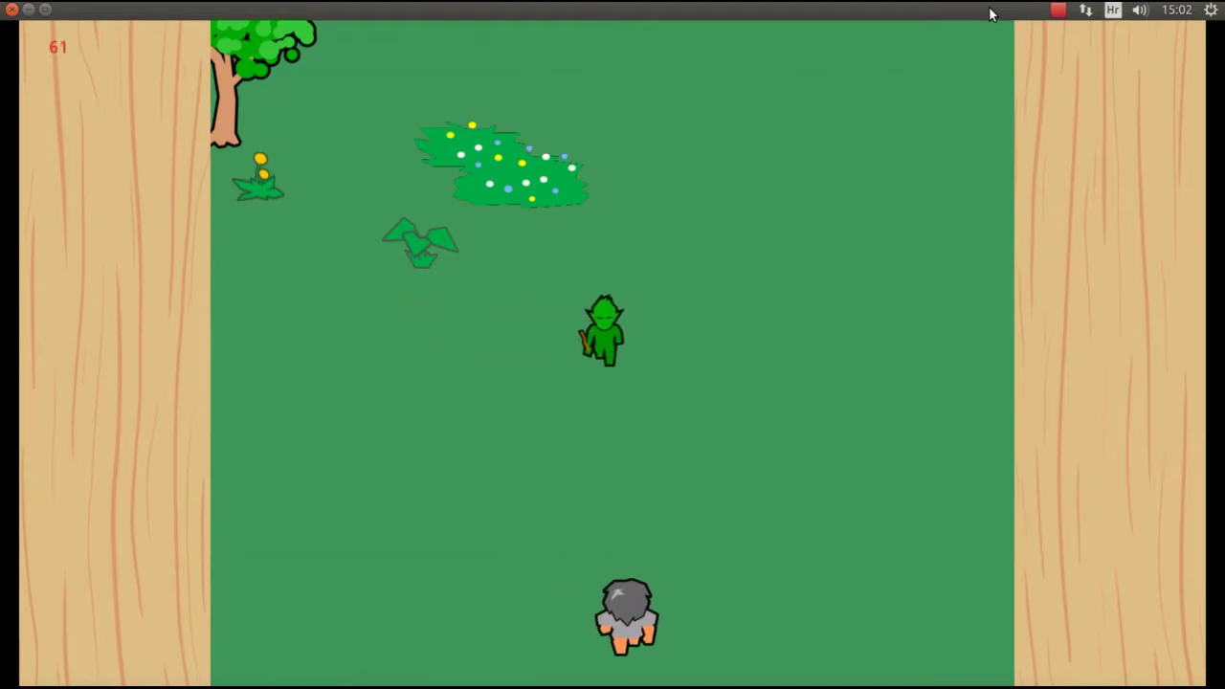
key(Left)
key(Right)
key(Right)
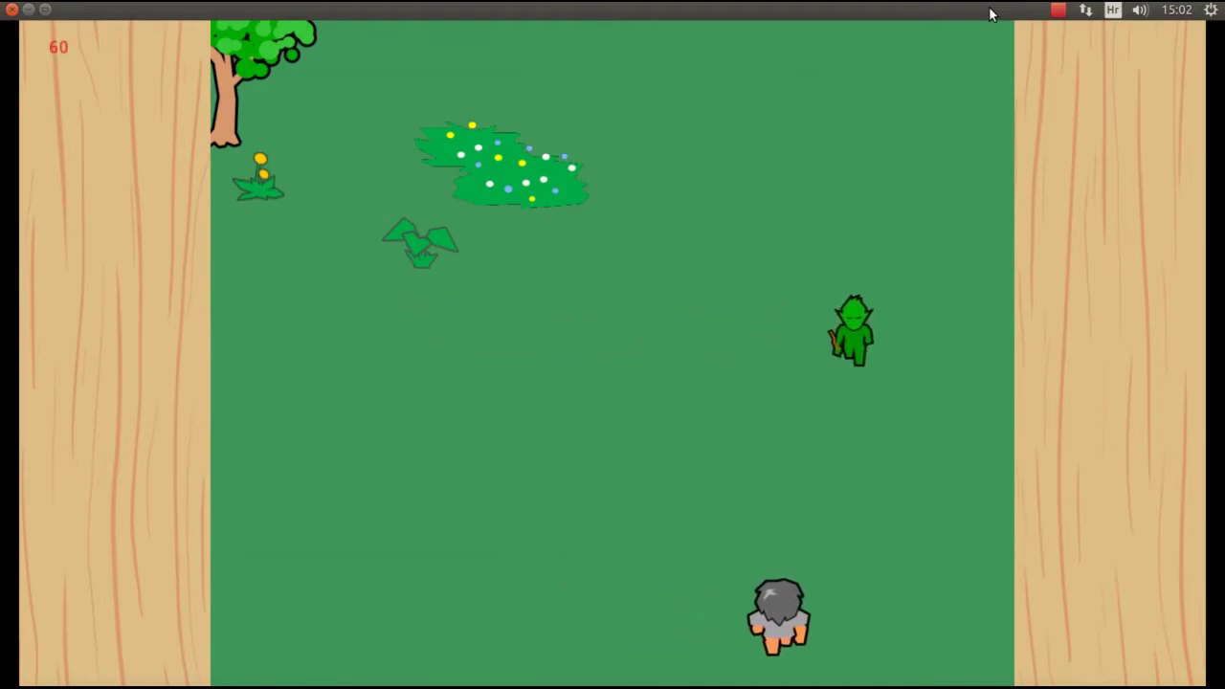
Walk the caveman to the left wall, back right, then left, and throw a dagger upward
key(Left)
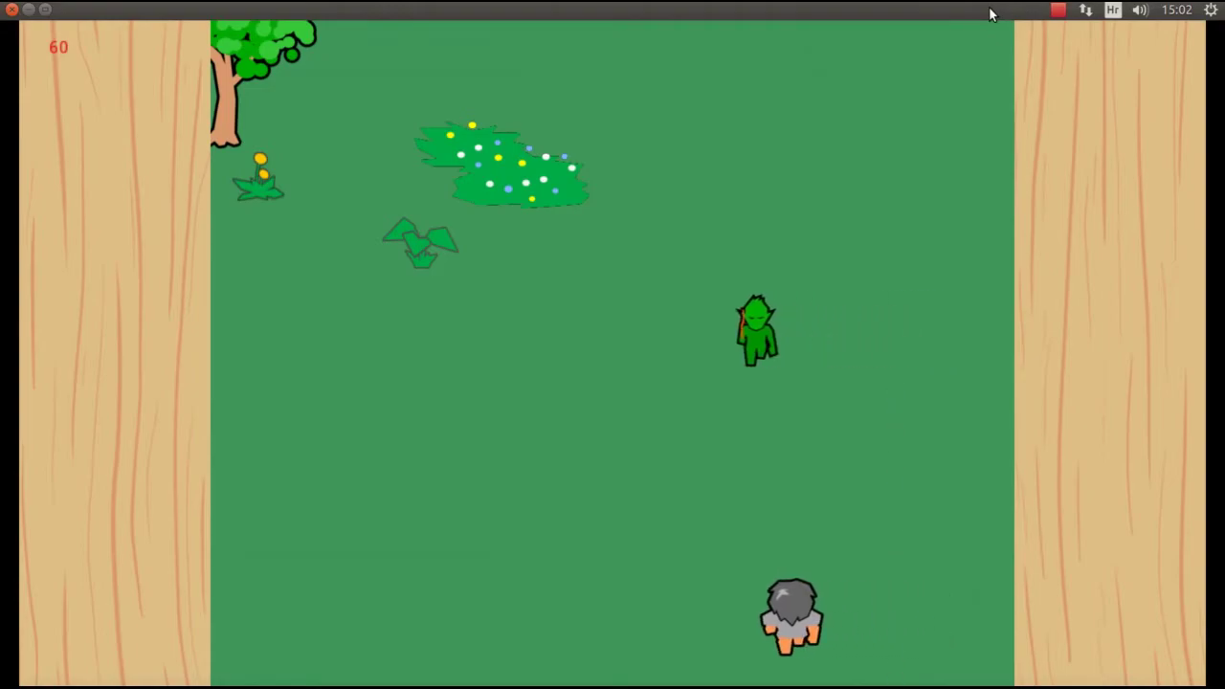
key(Left)
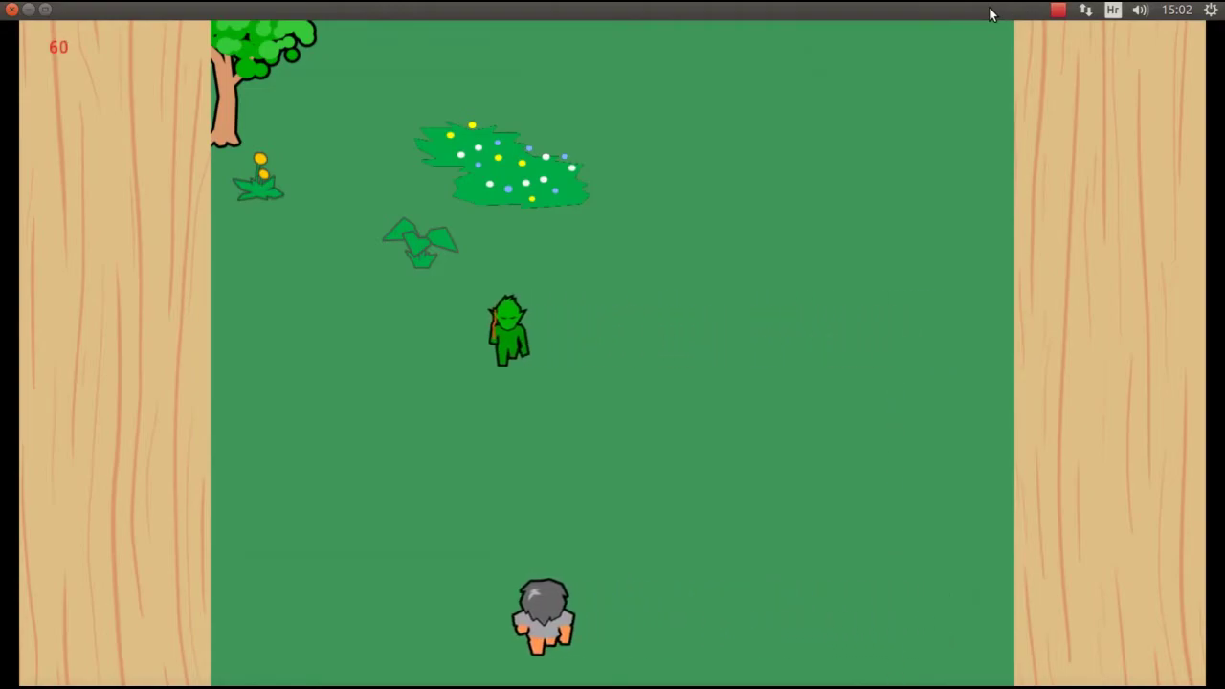
key(Left)
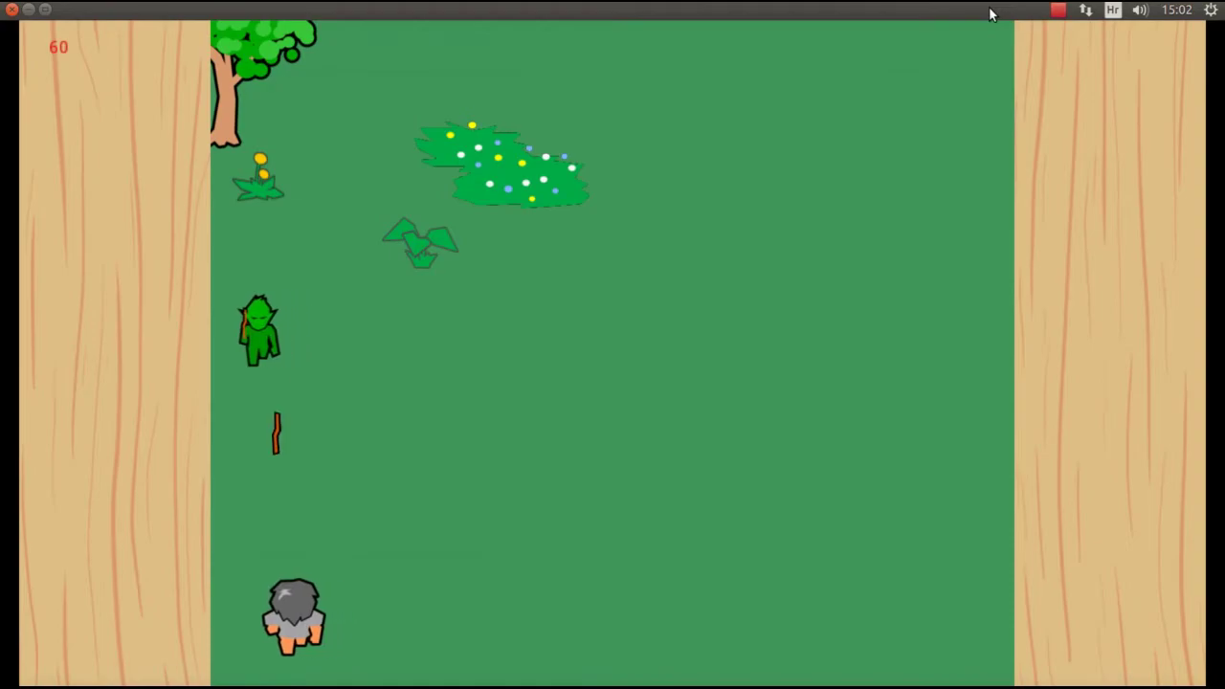
key(Right)
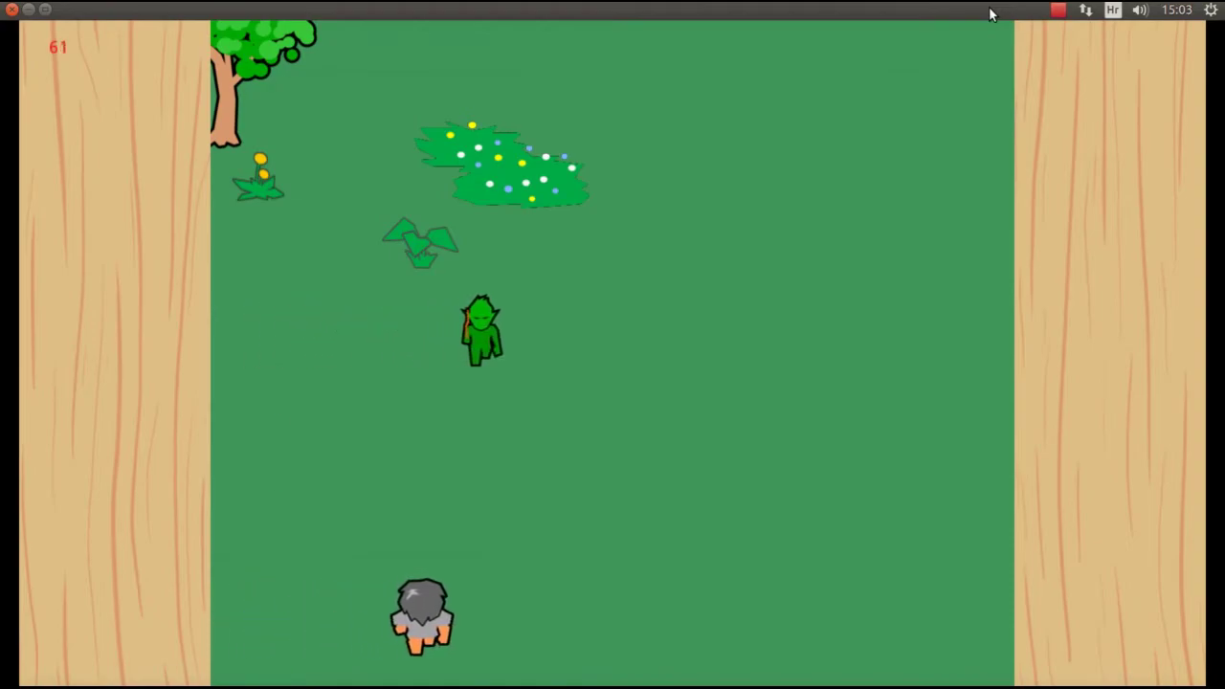
key(Right)
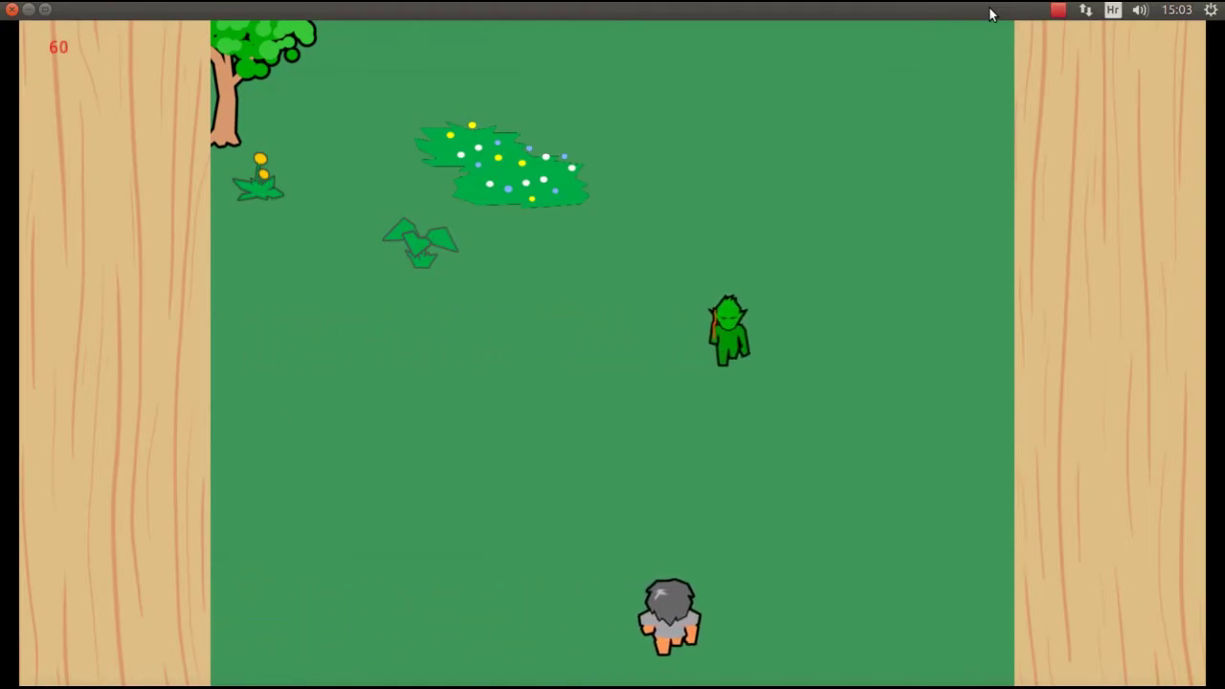
key(Right)
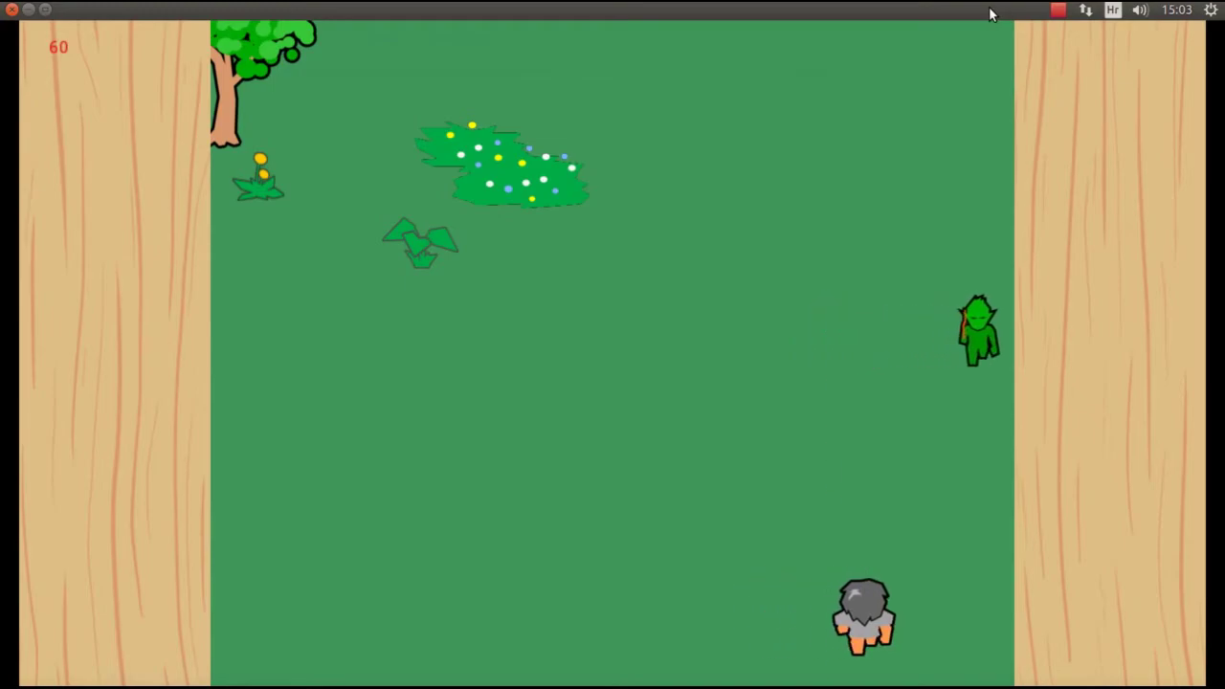
key(Left)
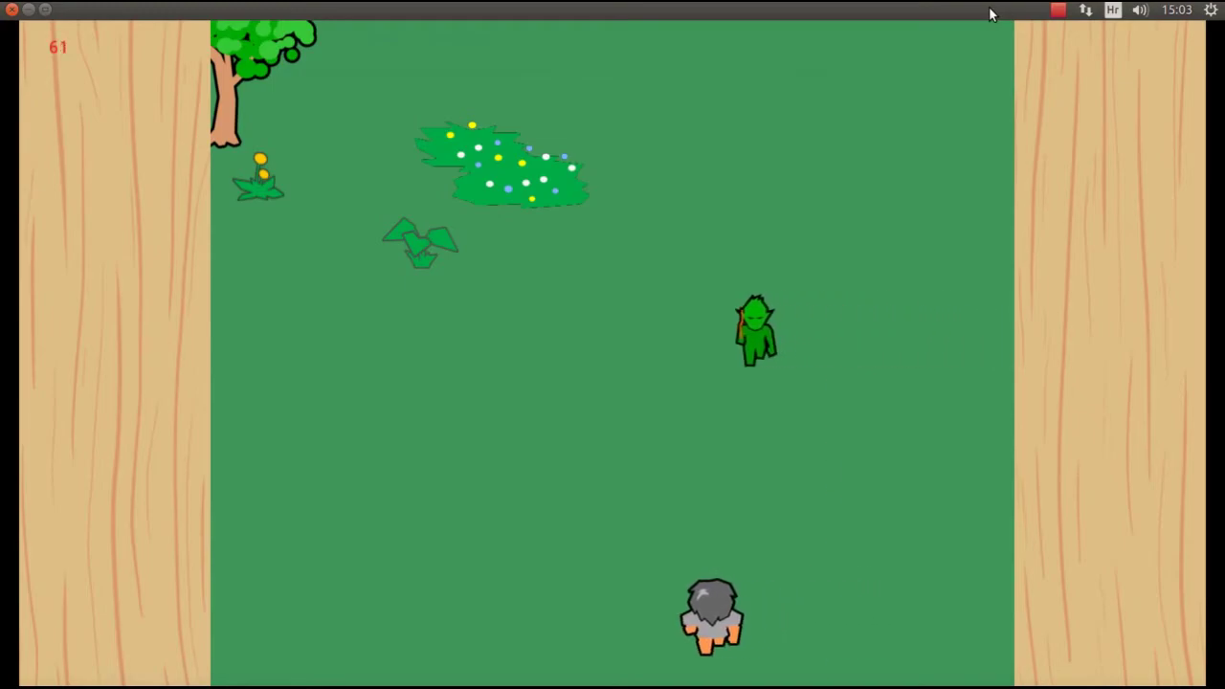
key(space)
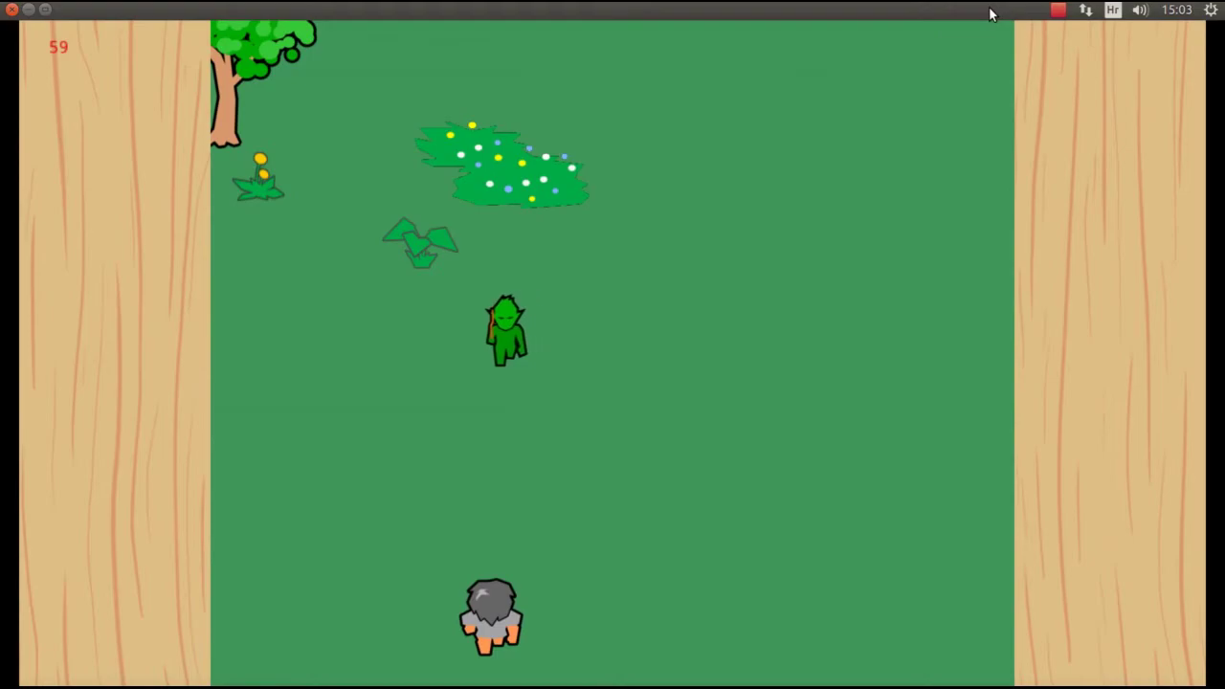
Dodge left and right while throwing a volley of daggers up at the goblin
key(space)
key(Right)
key(space)
key(space)
key(Left)
key(space)
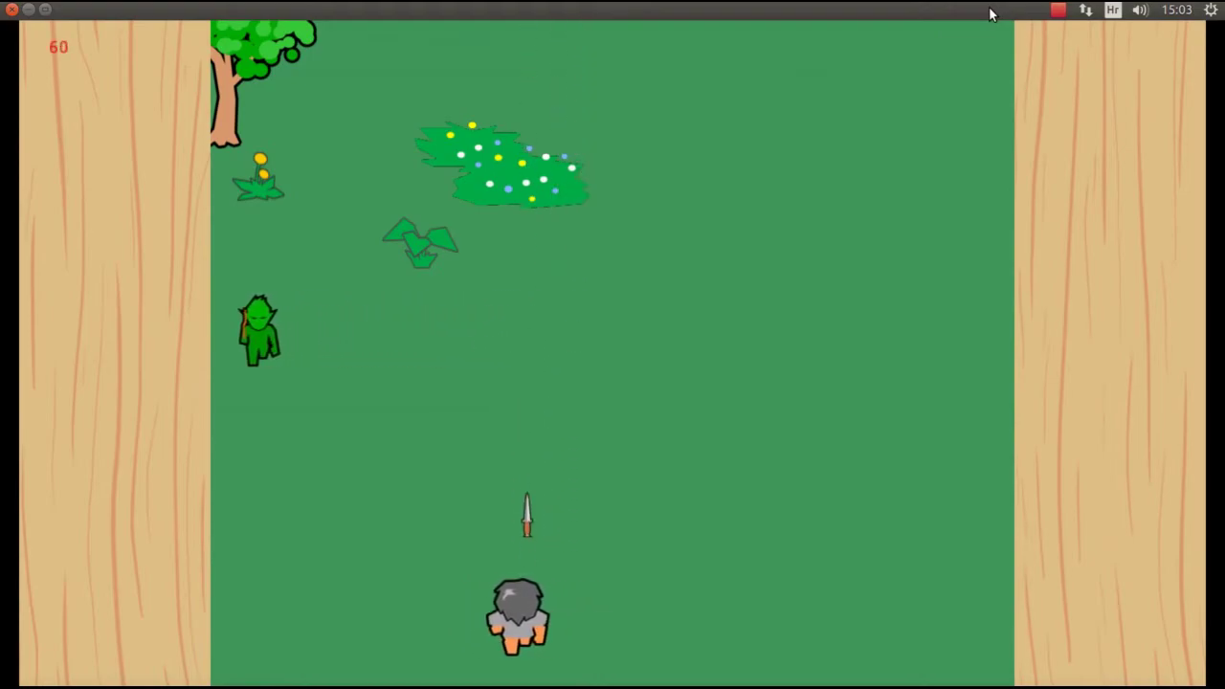
key(space)
key(space)
key(Right)
key(space)
key(space)
key(space)
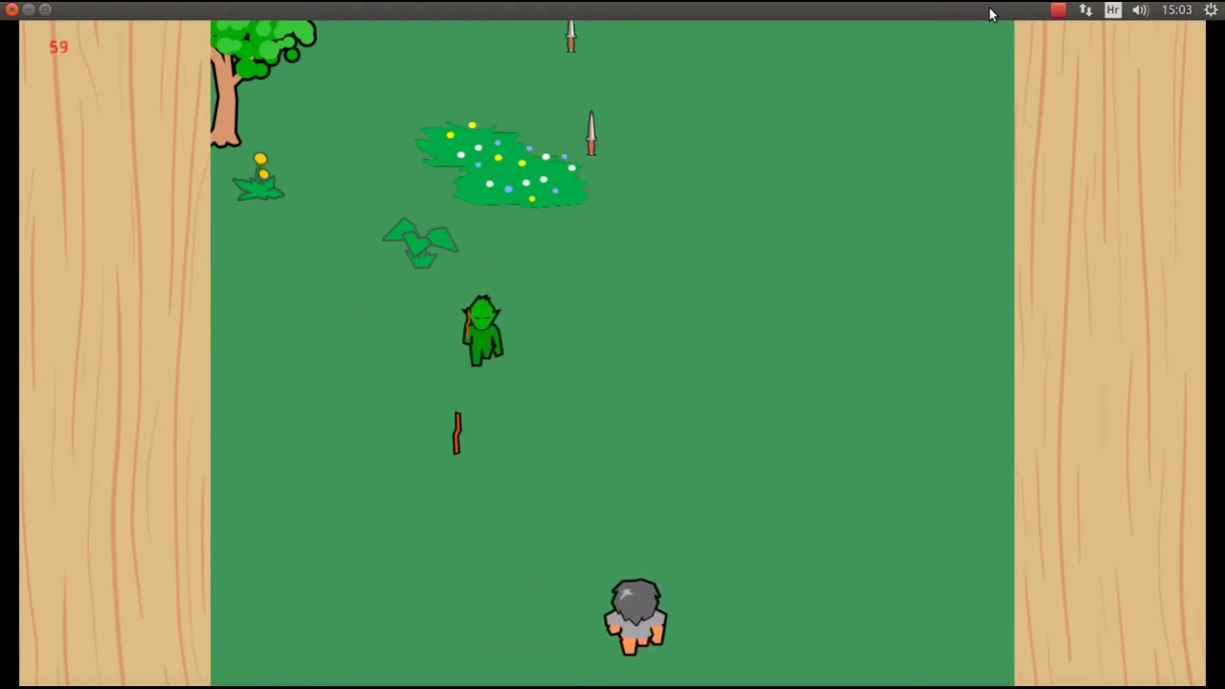
key(Left)
key(Right)
Keep strafing sideways while firing more daggers at the goblin
key(space)
key(Left)
key(space)
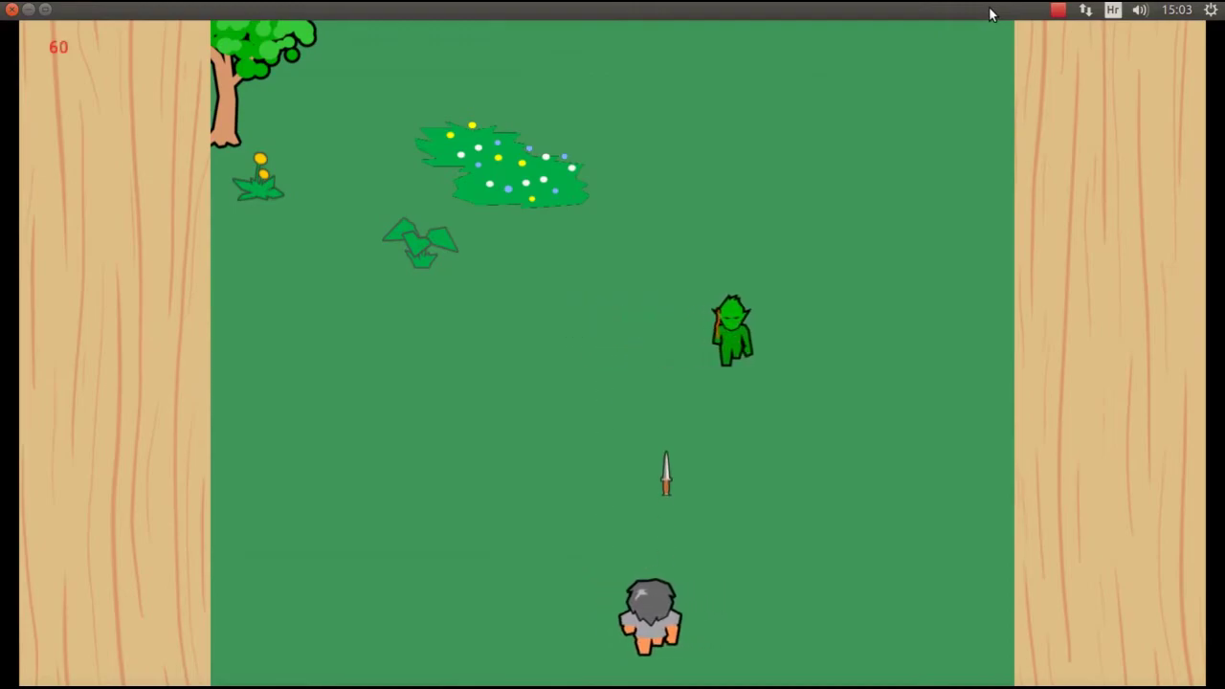
key(space)
key(space)
key(space)
key(Right)
key(space)
key(space)
key(space)
key(space)
key(space)
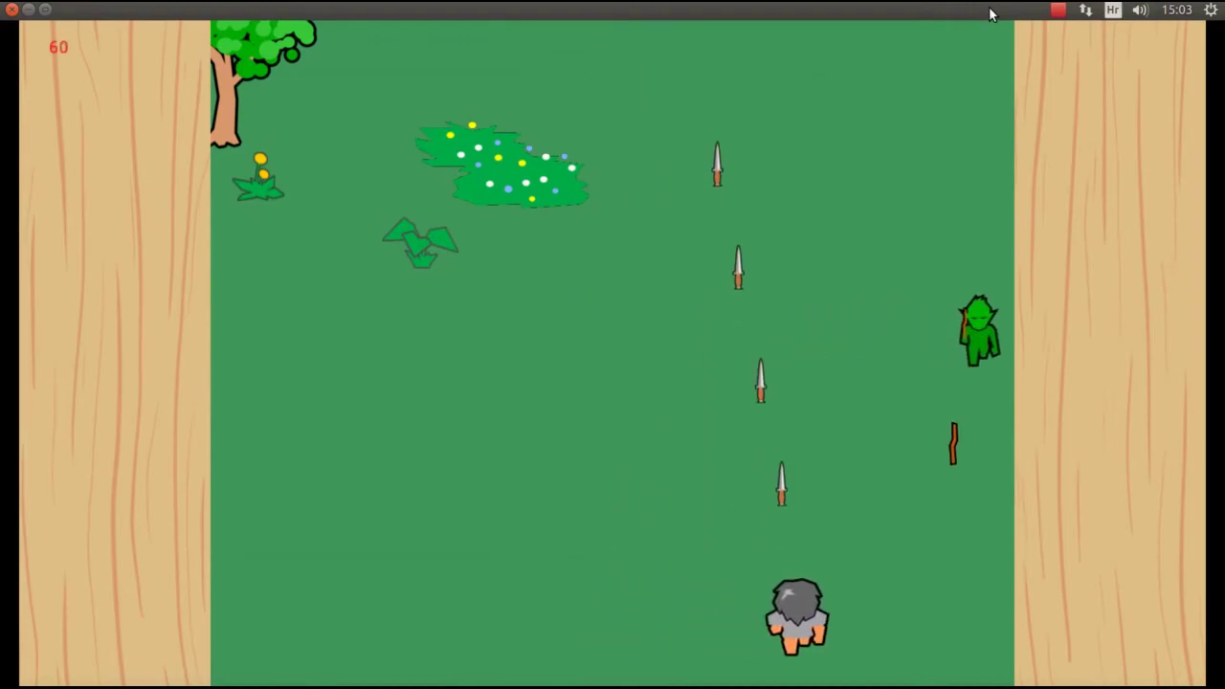
key(Left)
key(space)
key(space)
key(space)
key(space)
key(space)
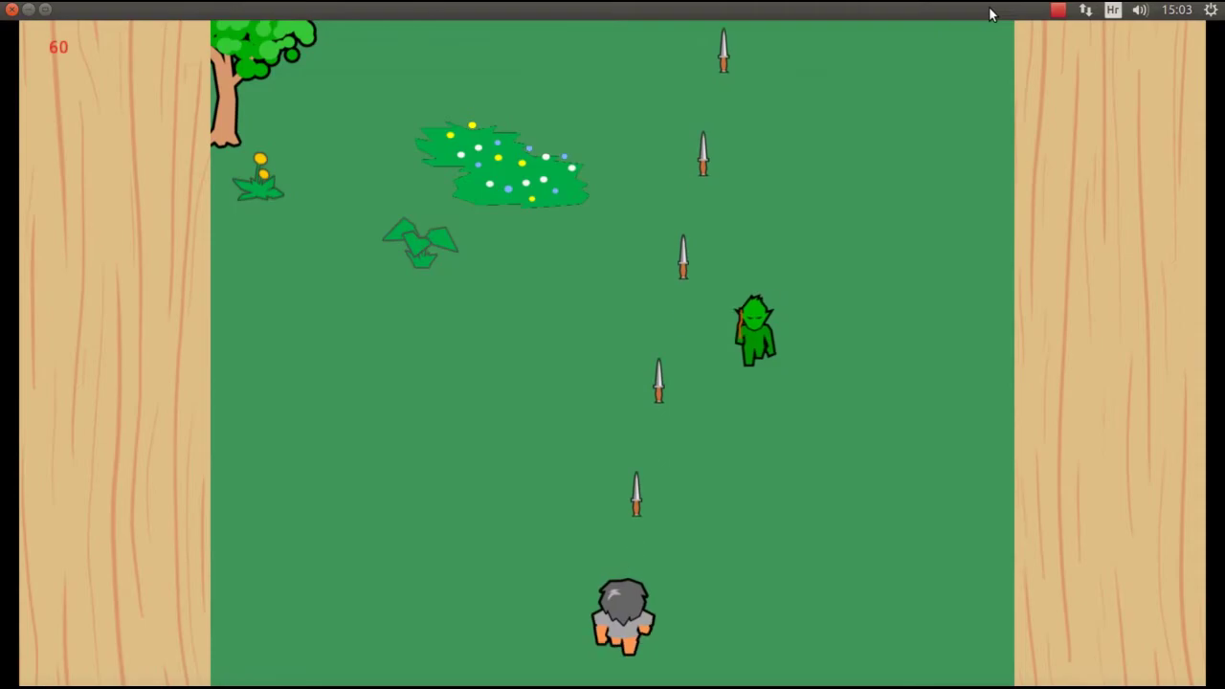
key(Right)
key(space)
key(Left)
key(space)
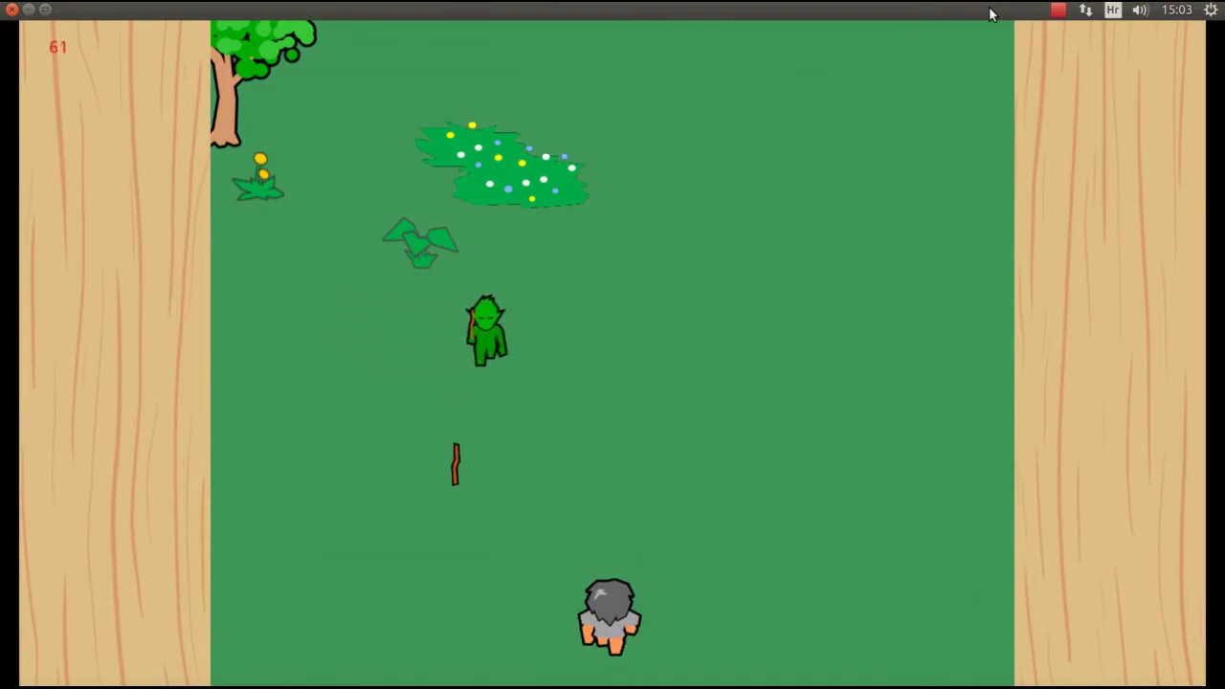
Reposition the caveman toward the left without throwing
key(Left)
key(Right)
key(Right)
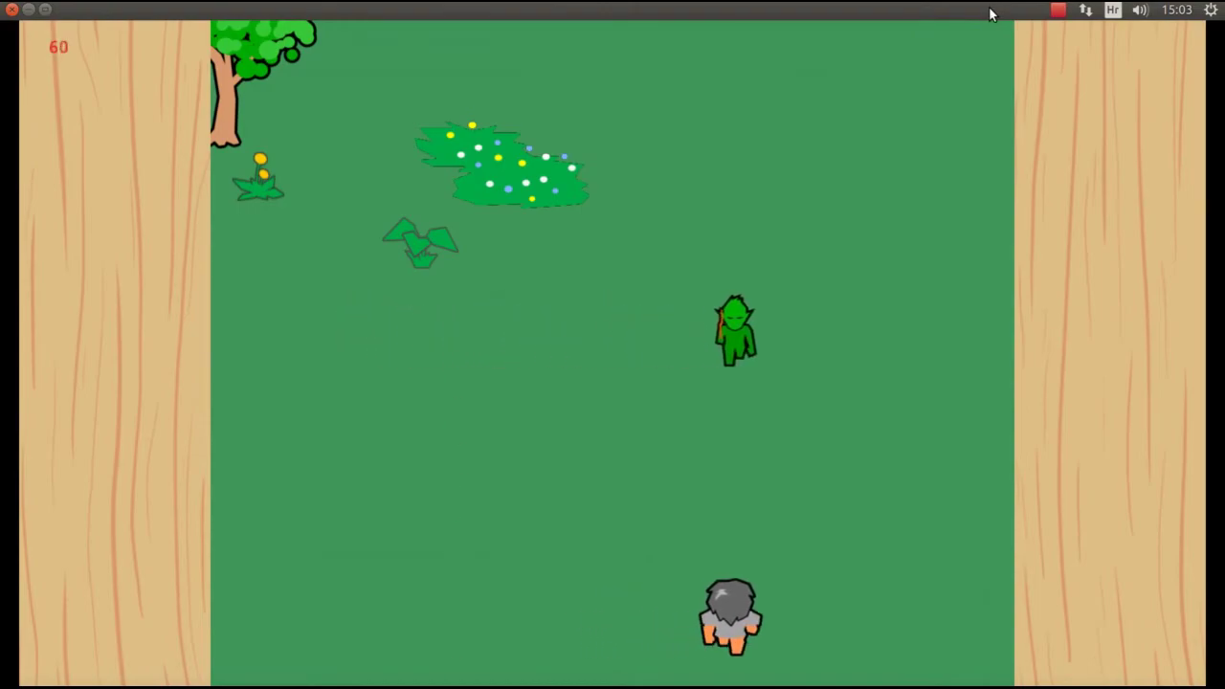
key(Left)
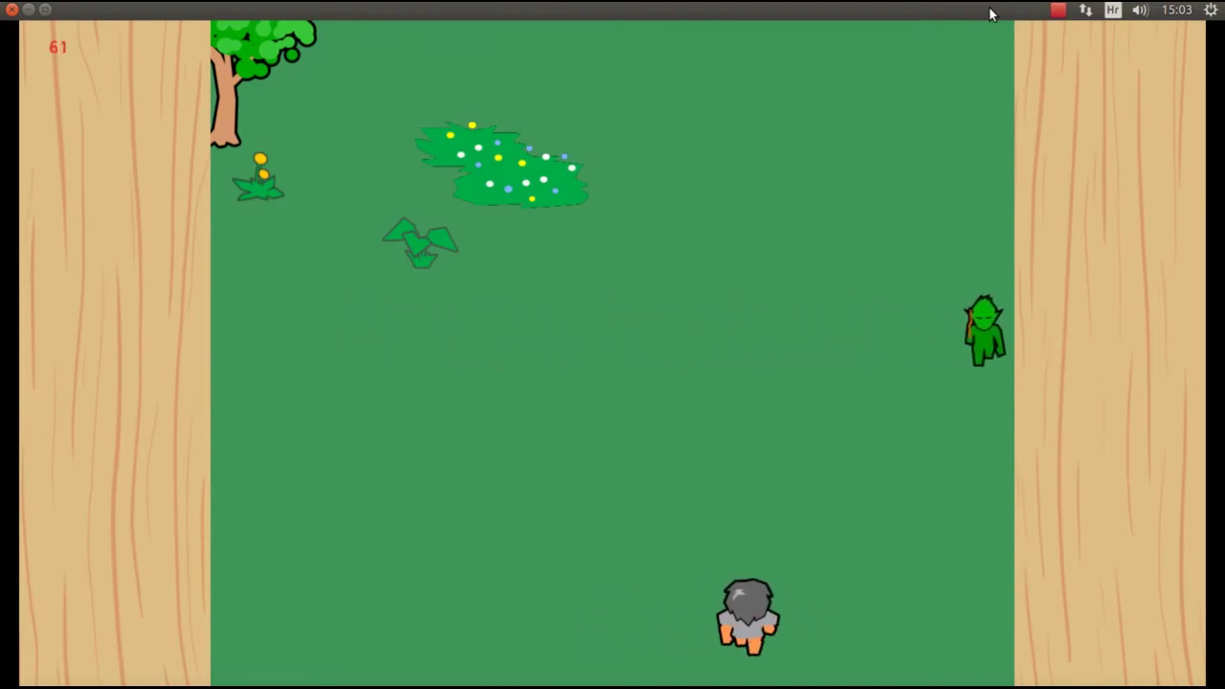
key(Right)
key(Left)
key(Left)
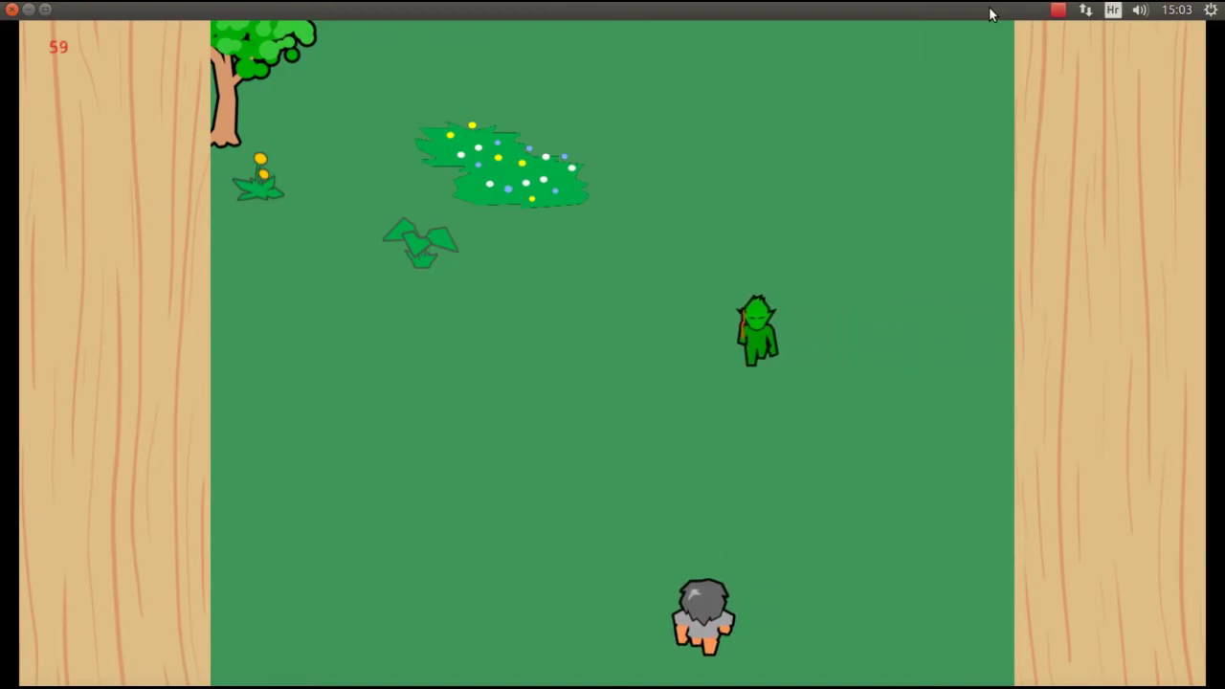
key(Left)
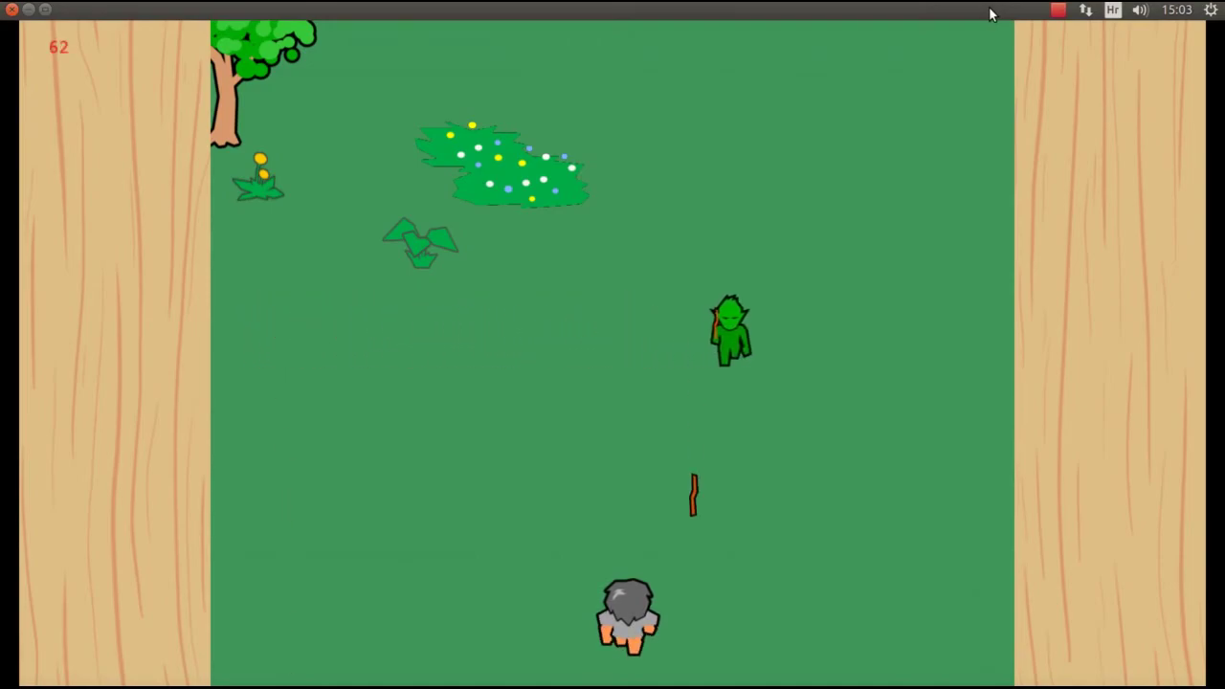
key(Right)
key(Right)
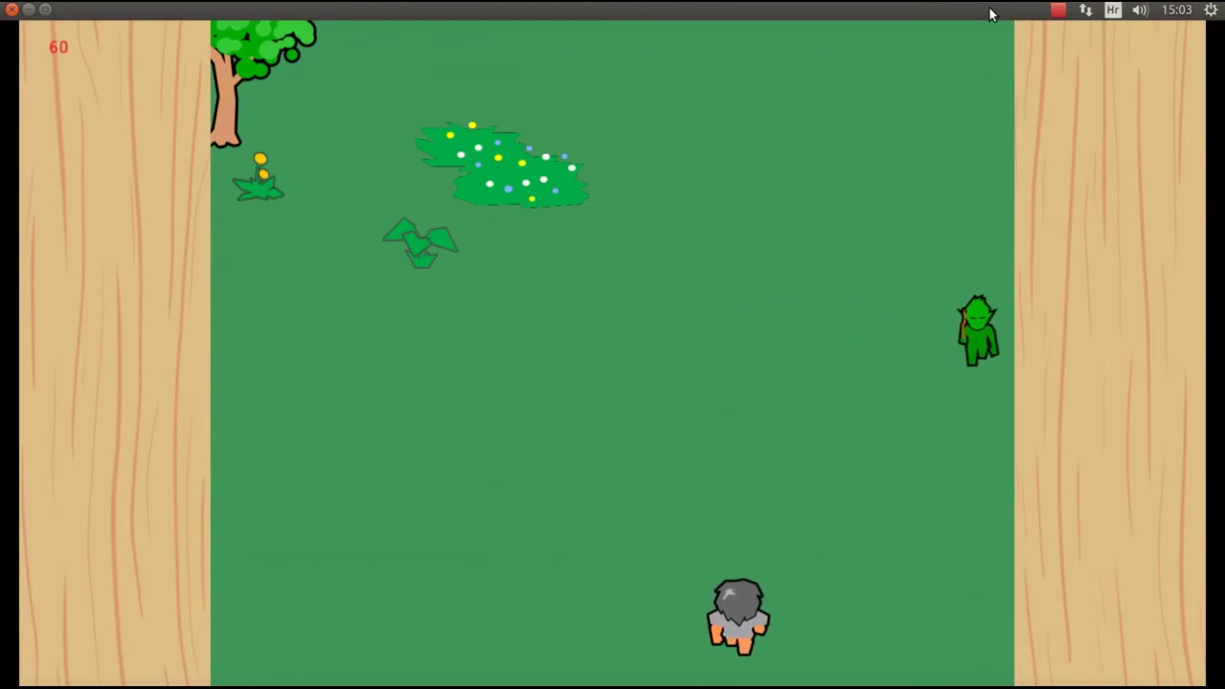
key(Left)
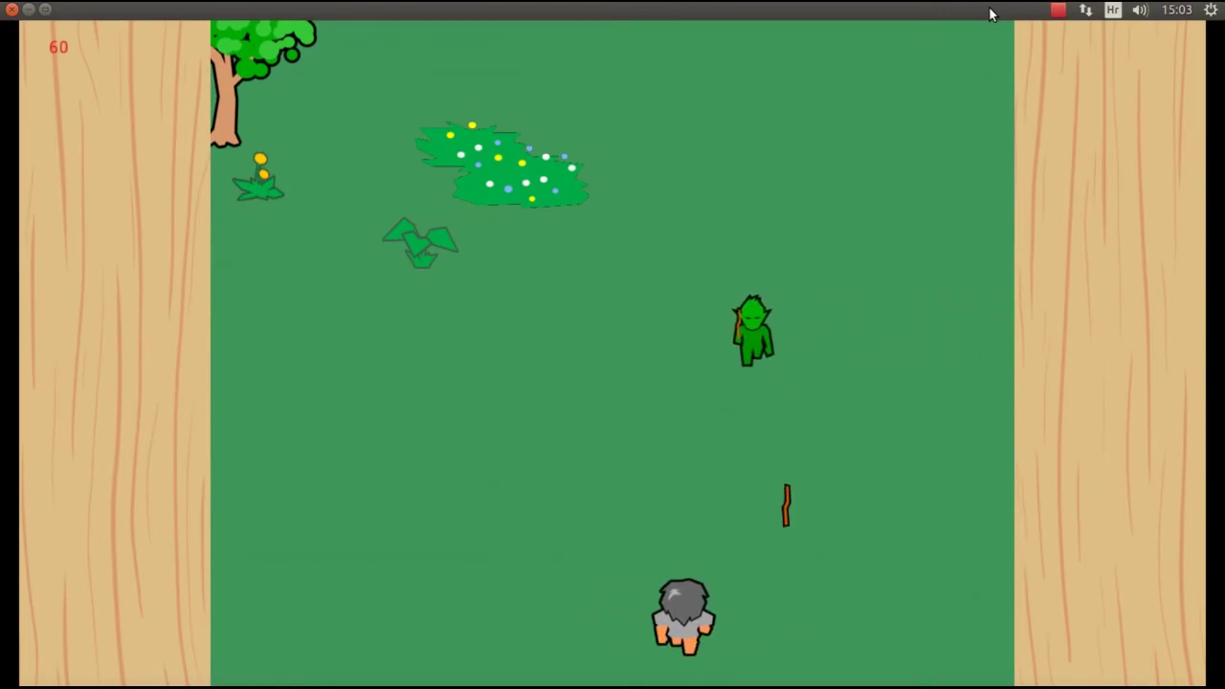
key(Left)
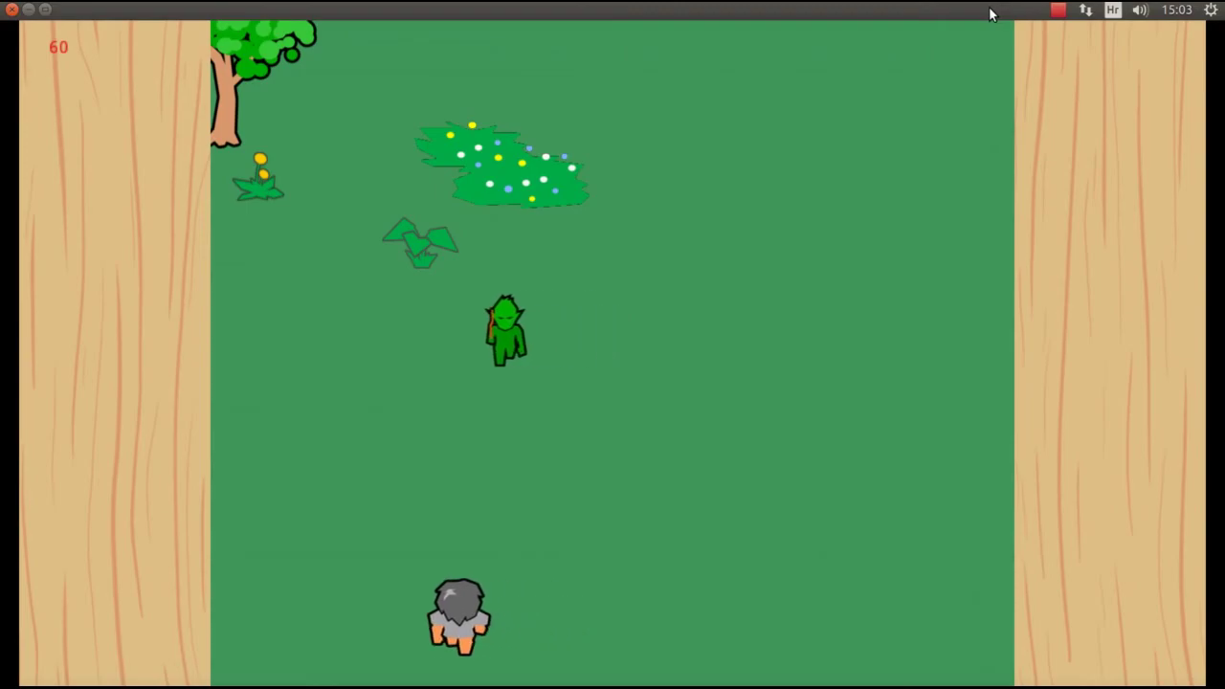
key(Left)
Throw daggers while moving right until the goblin is hit and vanishes
key(space)
key(Right)
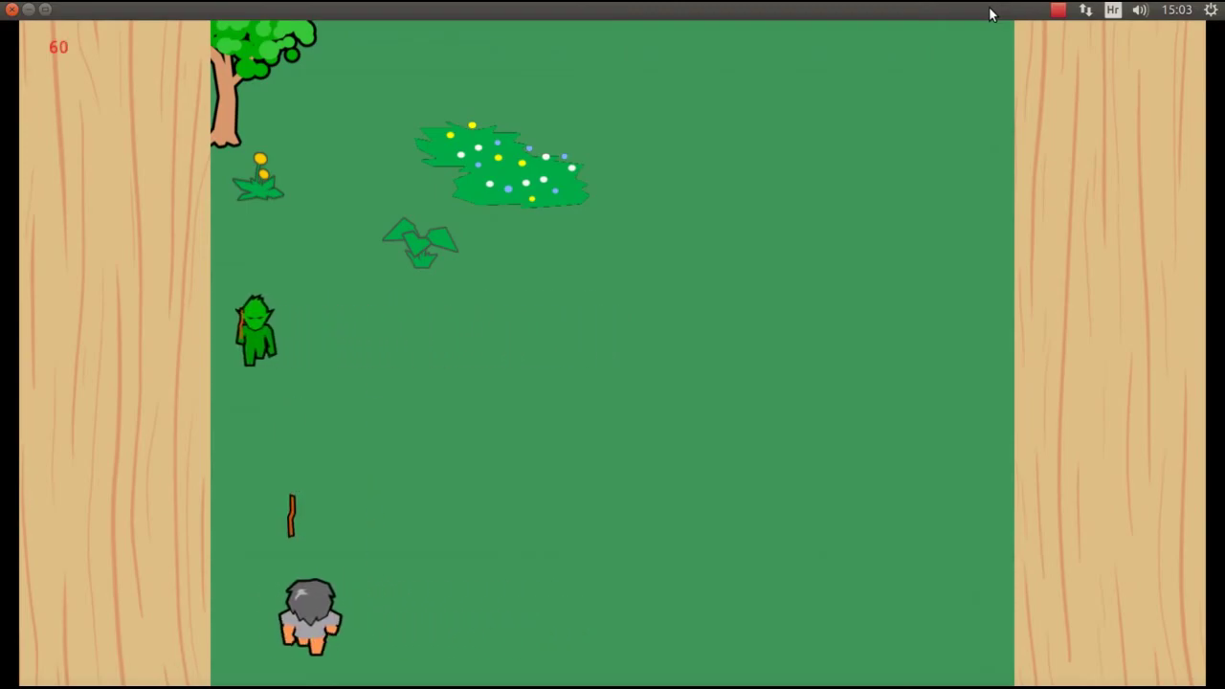
key(Right)
key(space)
key(space)
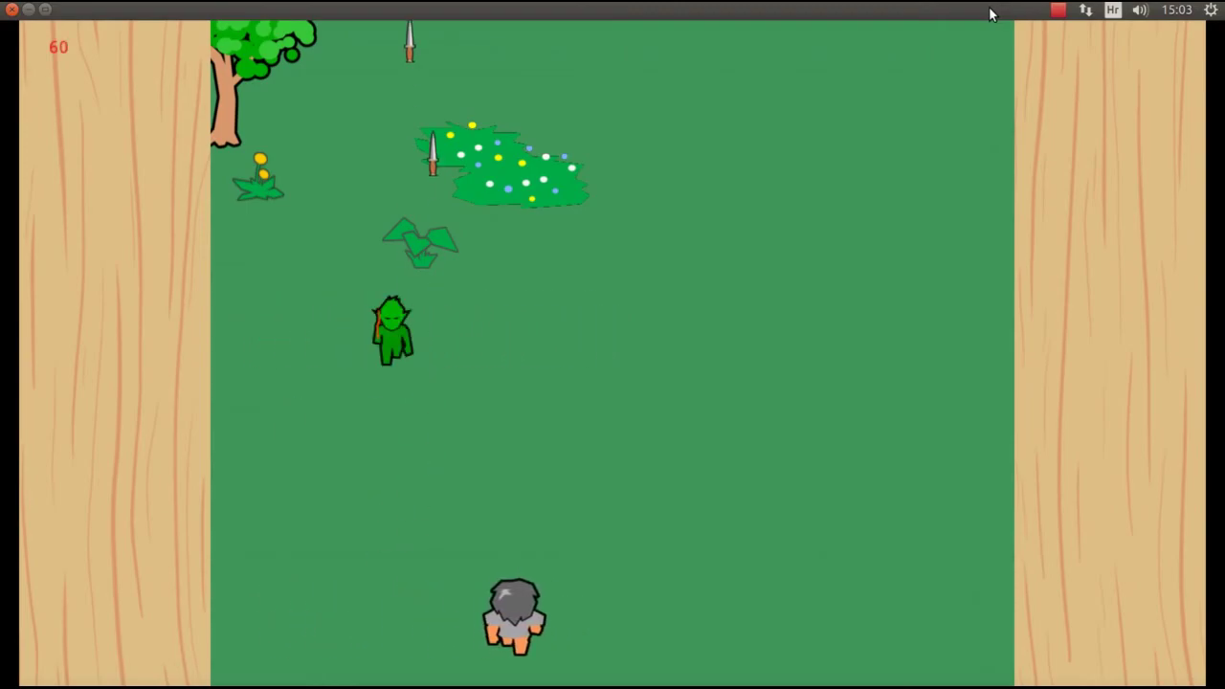
key(Right)
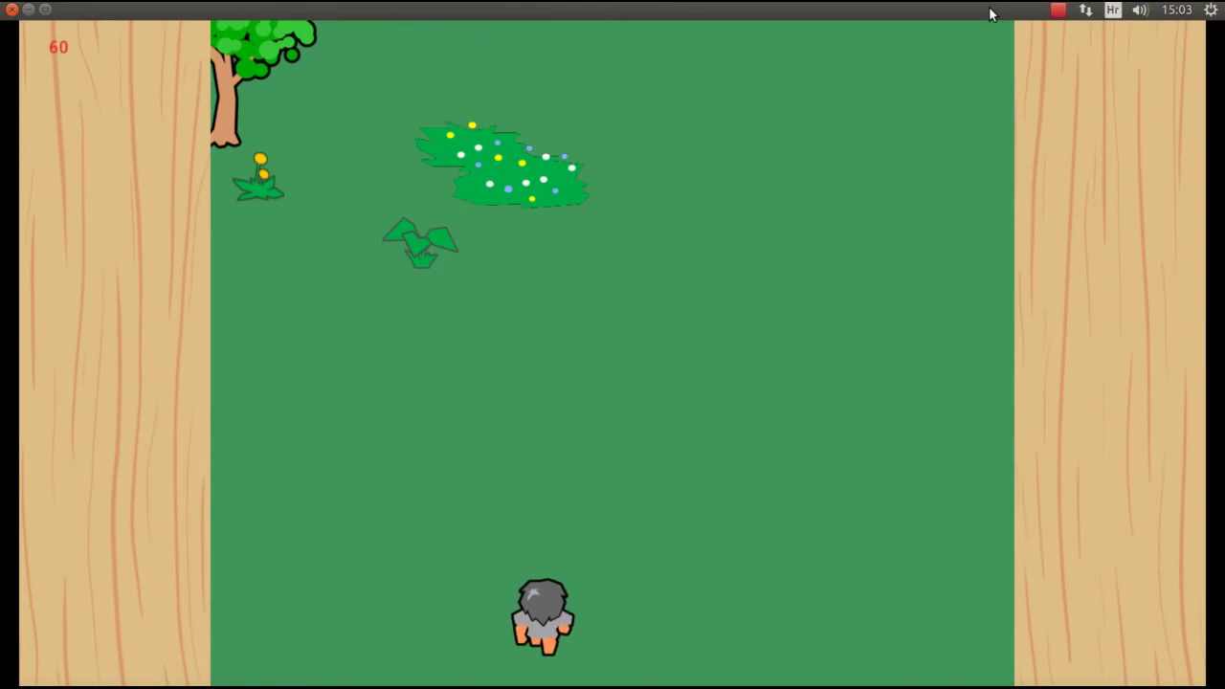